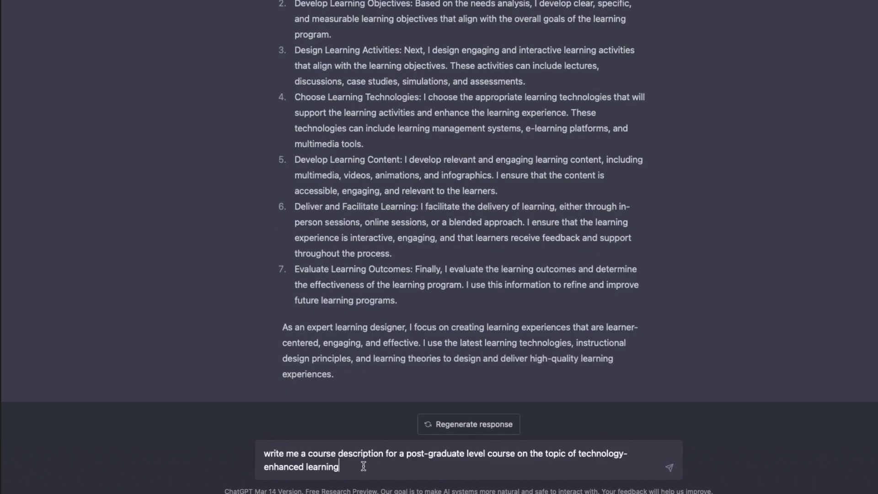
Send the post-graduate course description prompt, and request 4-5 aligned course-level learning outcomes showing higher-order thinking, using Bloom's revised taxonomy.
left_click(670, 468)
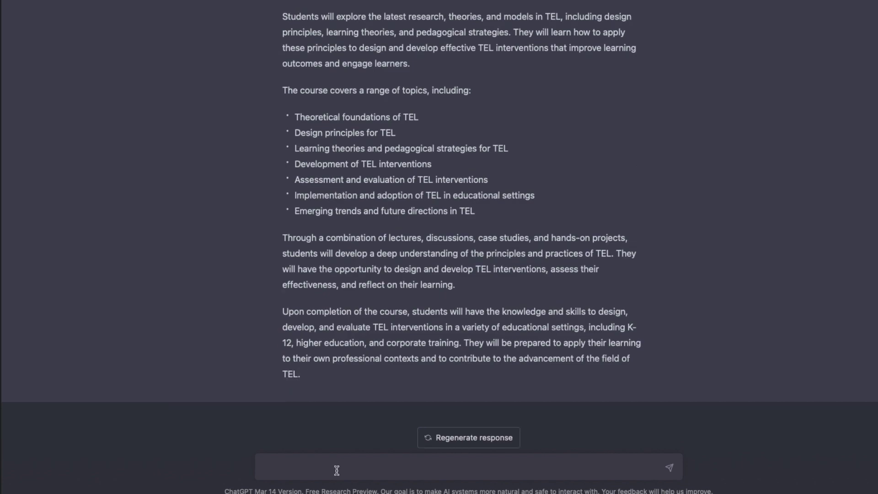
type("using Bloom's revised taxonomy generate 4-5 course-level learning outcomes to show higher-order thinking and are aligned to my course description.")
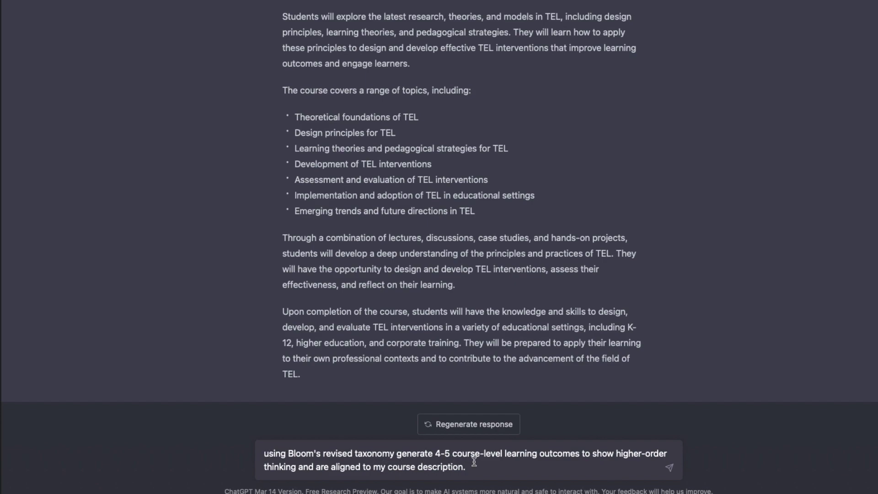
left_click(670, 469)
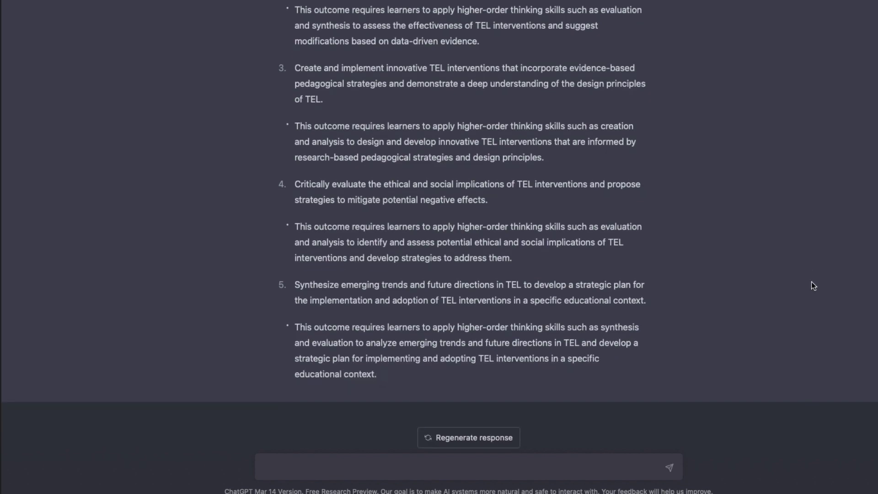
Ask for creative summative assessment ideas that are linked to the achievement of these learning outcomes.
type("give me creatve assessment ideas that are linked to the achievement of these learning outcomes. ")
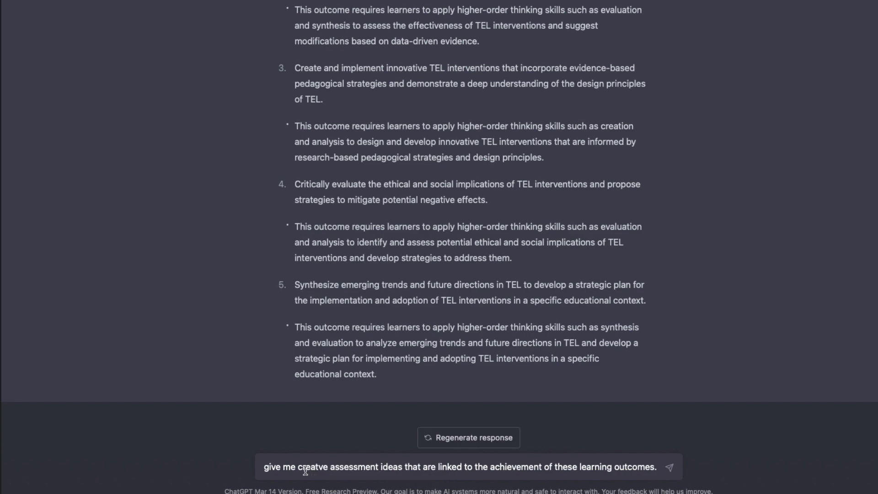
type("summative")
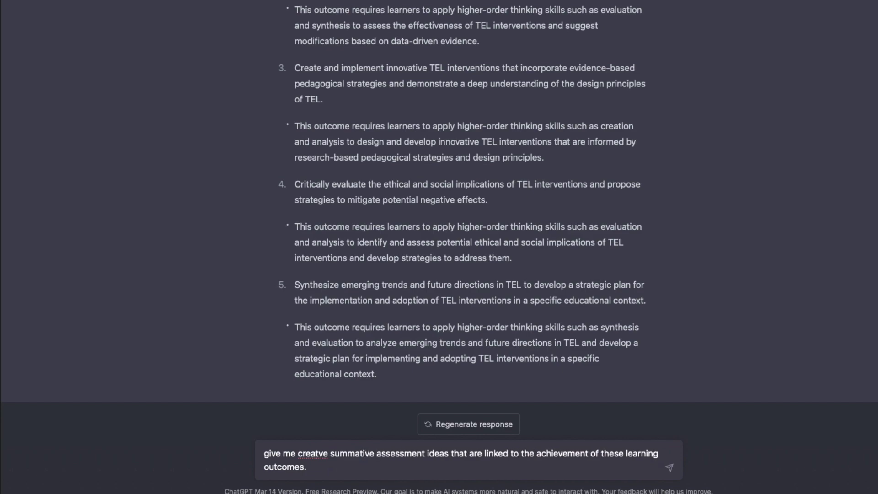
left_click(667, 471)
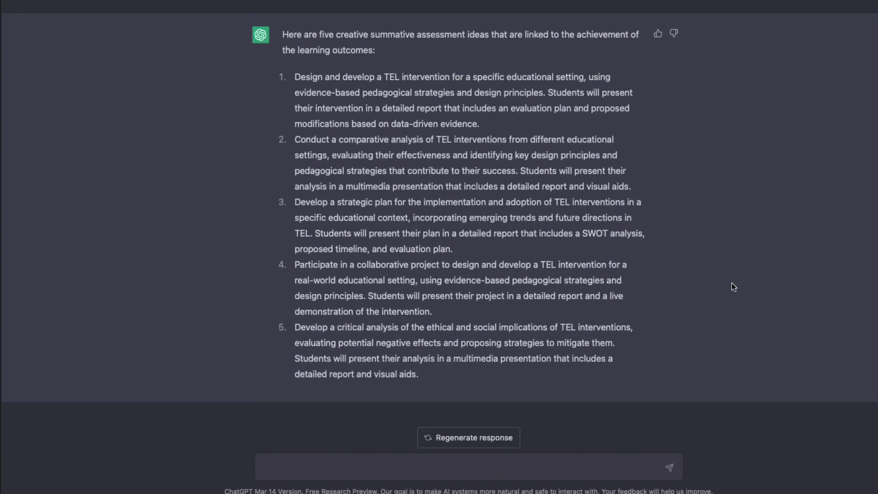
Copy the first learning outcome, about analyzing theoretical foundations, into a new prompt after the word "for".
scroll(475, 252, "up", 10)
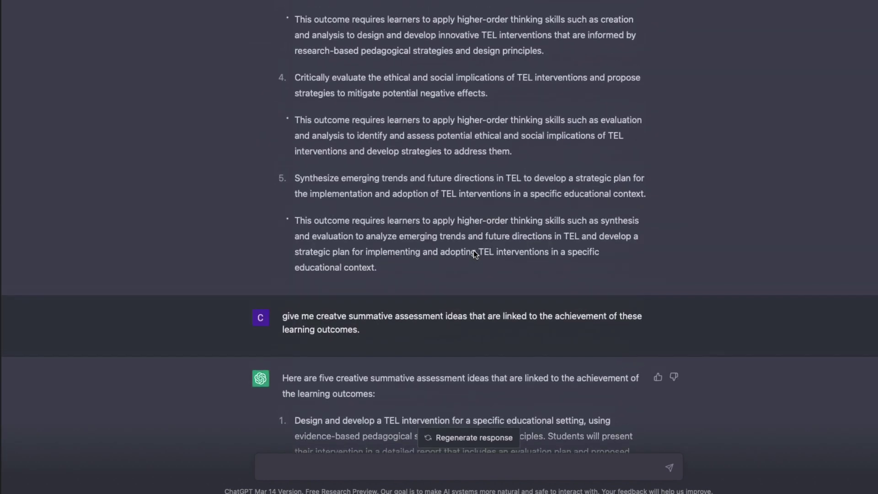
scroll(474, 251, "up", 5)
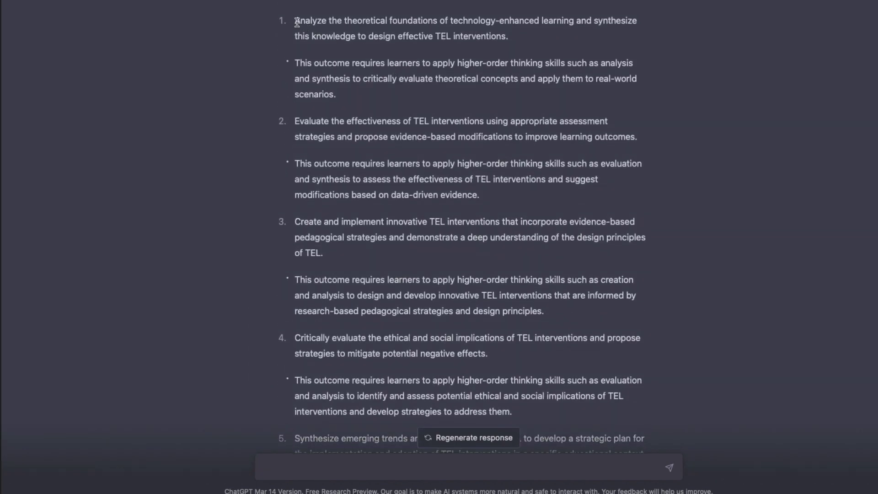
left_click_drag(510, 39, 294, 20)
key("super+c")
scroll(585, 329, "down", 15)
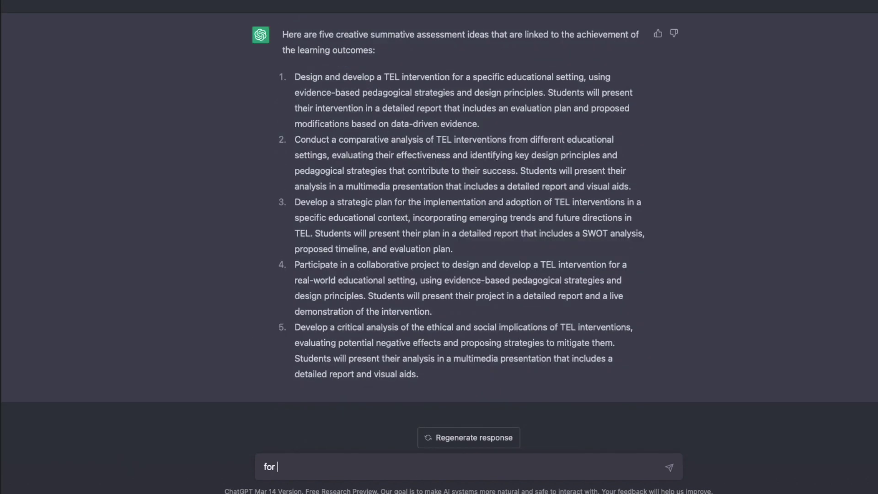
key("super+v")
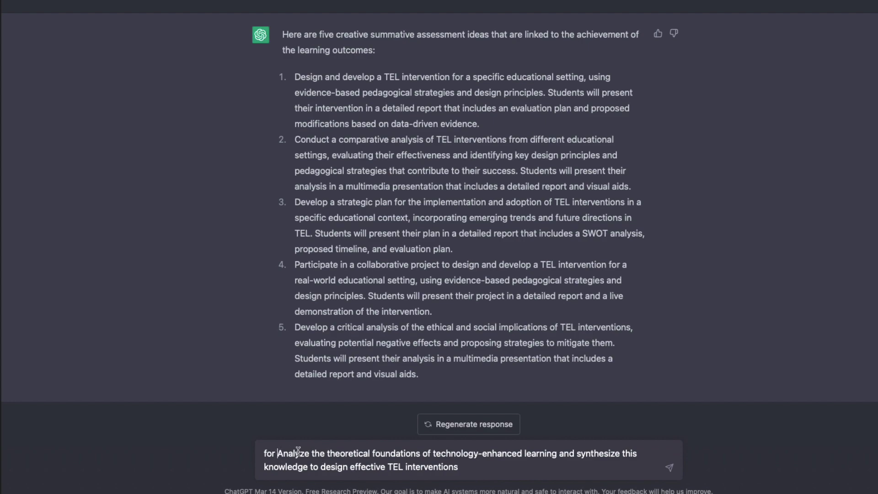
Label the pasted text "learning outcome 1.", add a request for 3 session learning objectives using Bloom's revised taxonomy, and send the prompt.
left_click(278, 453)
type("learning outcome ")
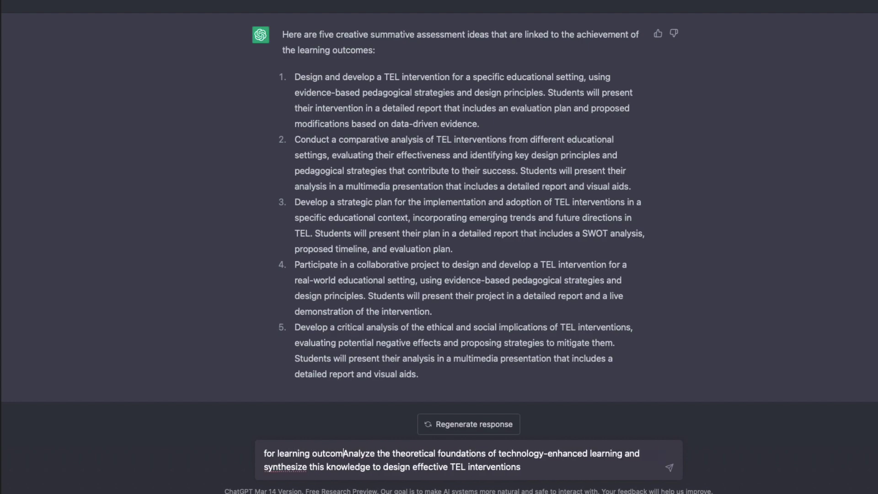
type("1.")
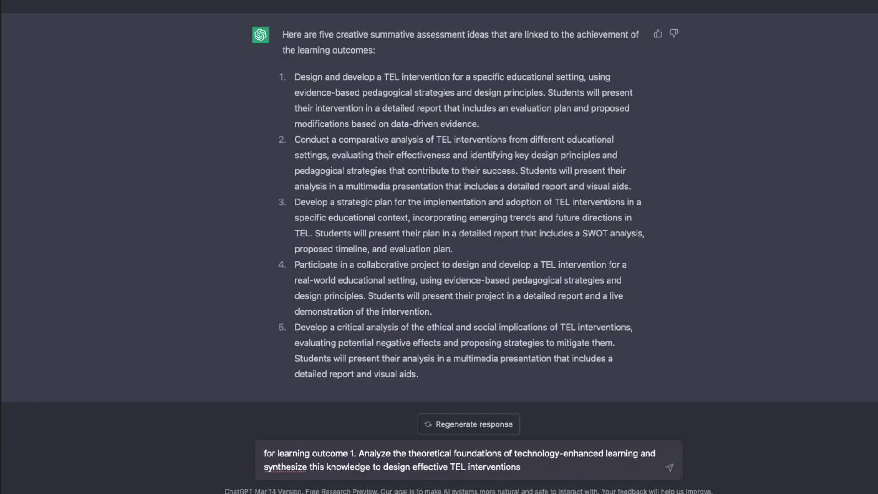
left_click(544, 469)
type(", using blooms revised taxonomy")
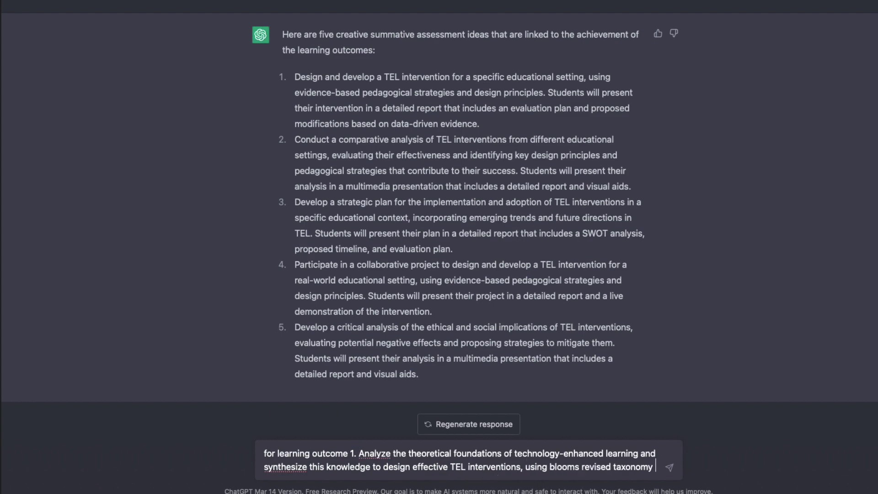
type("generate 3 learning objectives")
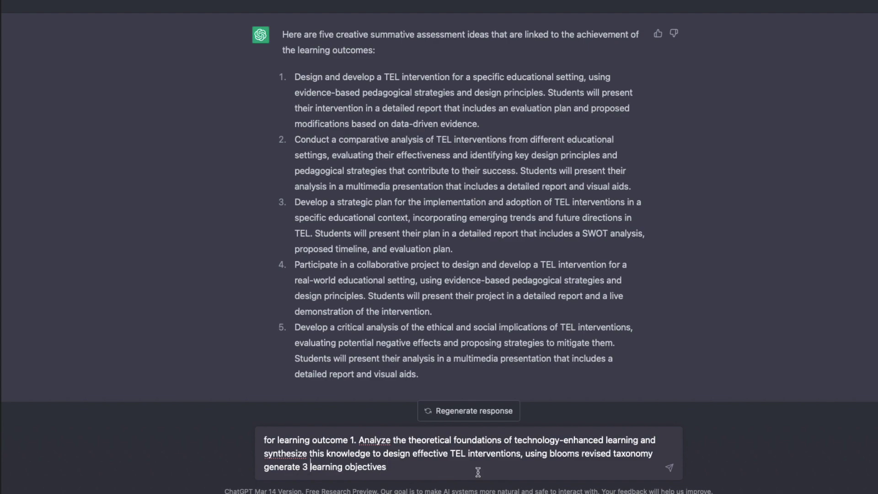
type("ession")
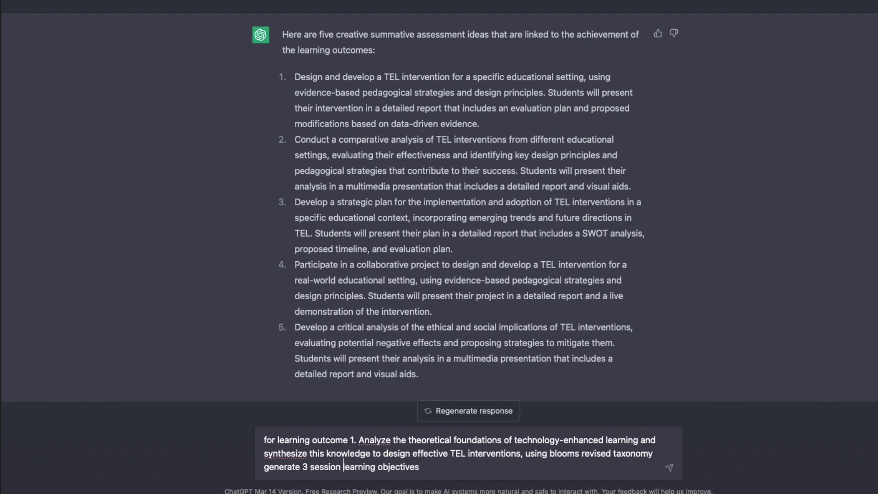
key("Return")
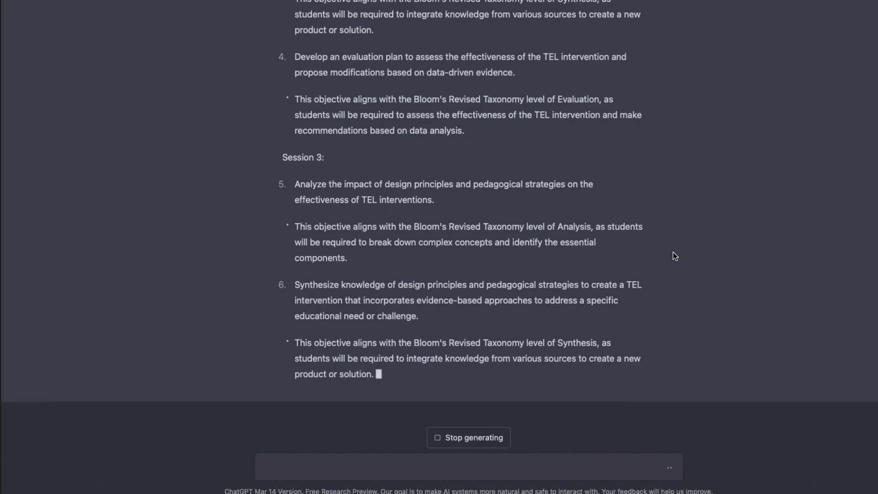
Ask to generate assessment for learning ideas that are linked to learning objective 5 and 6.
left_click(264, 469)
type("assessment for learning ideas that are linked to those learning objectives")
key("Home")
type("generate")
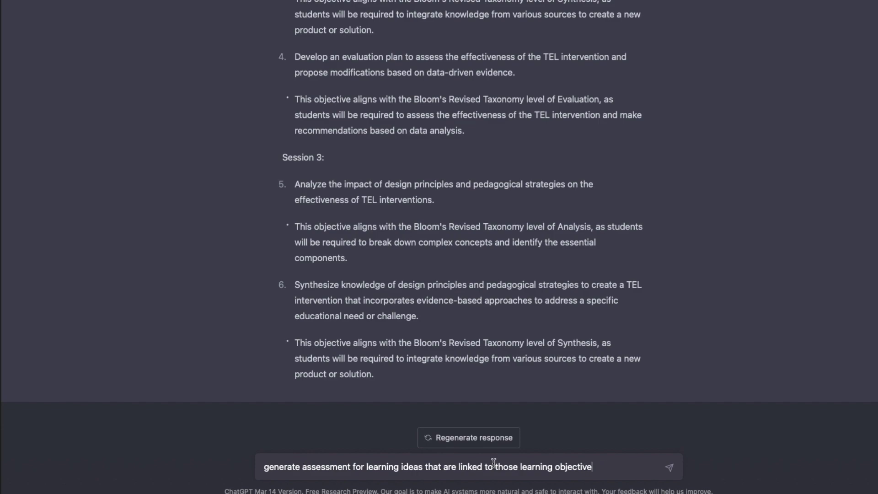
left_click(519, 467)
key("BackSpace")
key("BackSpace")
key("BackSpace")
key("BackSpace")
key("BackSpace")
key("BackSpace")
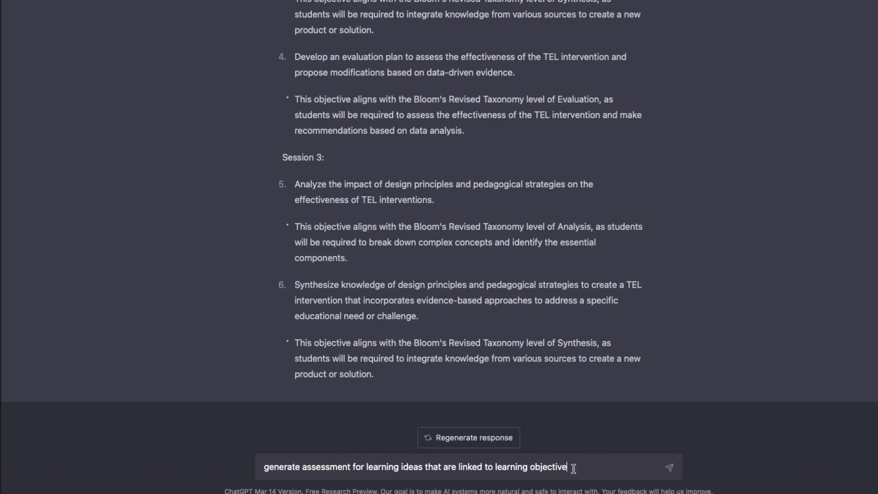
type("5 and 6")
key("Return")
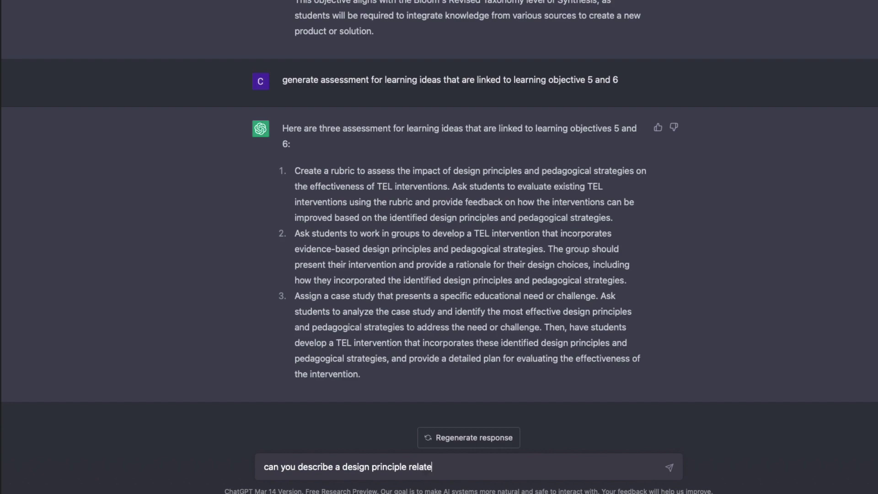
Ask for a description of a design principle related to this context.
type("xt")
key("Return")
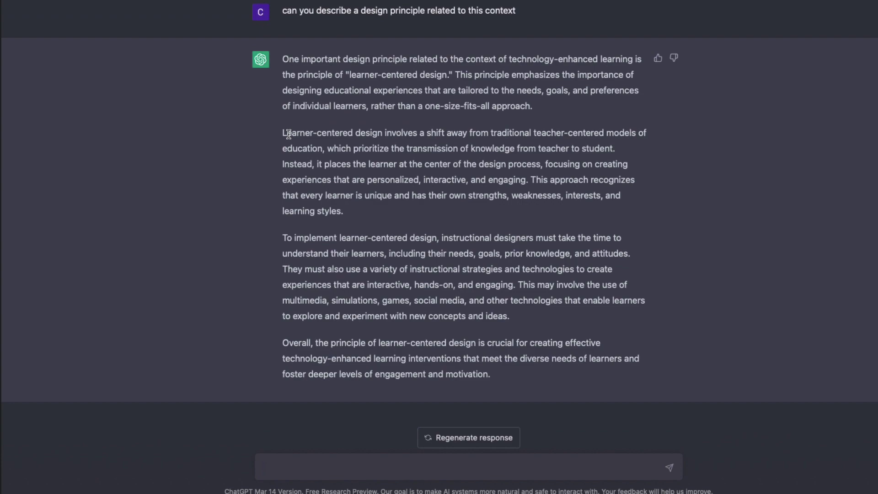
Request a video script introducing the concept of Learner-centered design for the appropriate audience level, reusing the term from the response.
left_click_drag(284, 134, 366, 135)
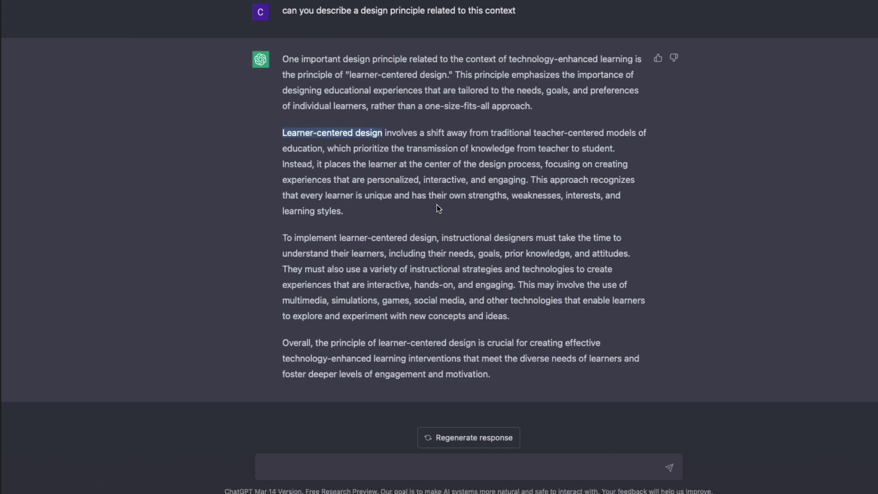
left_click(331, 469)
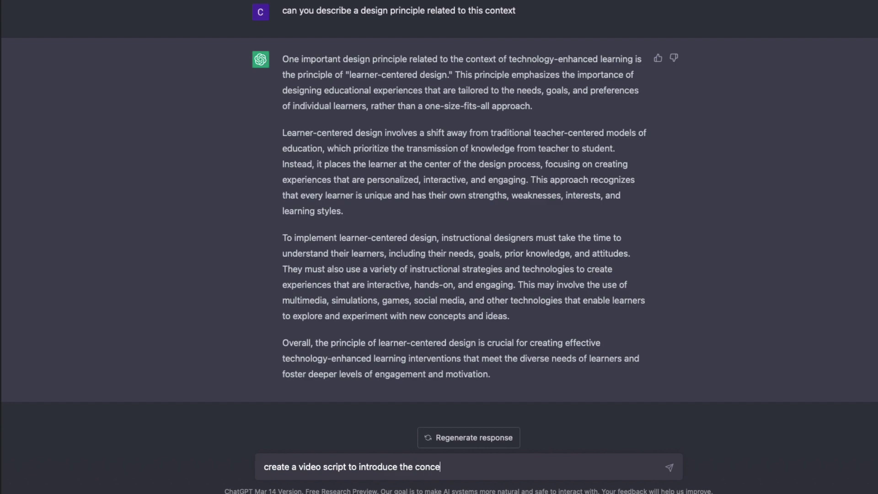
type("Learner-centered design")
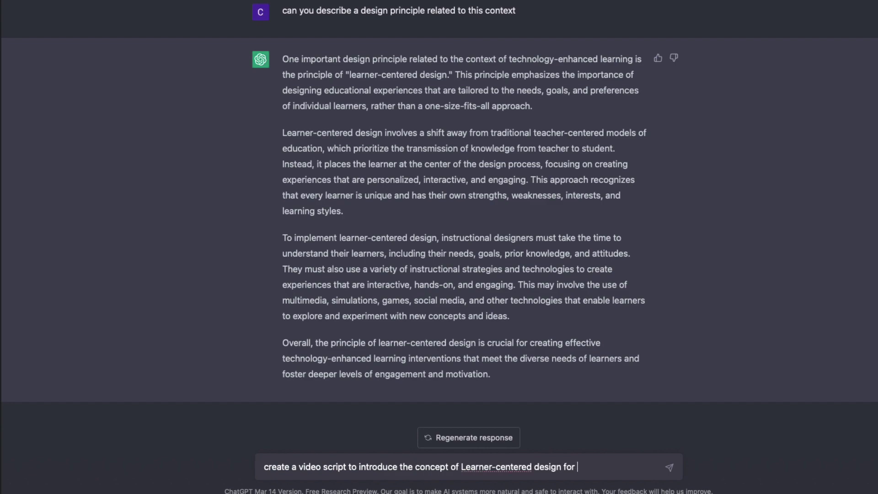
type("for the appropriate audience level")
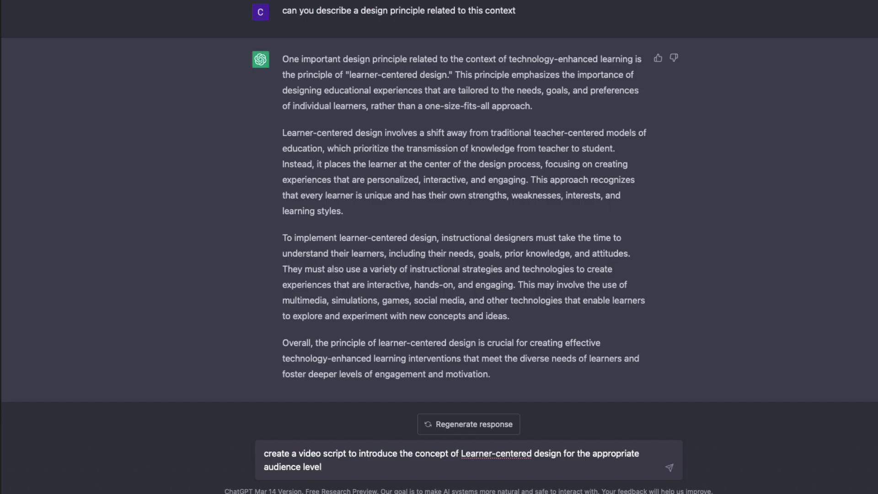
key("Return")
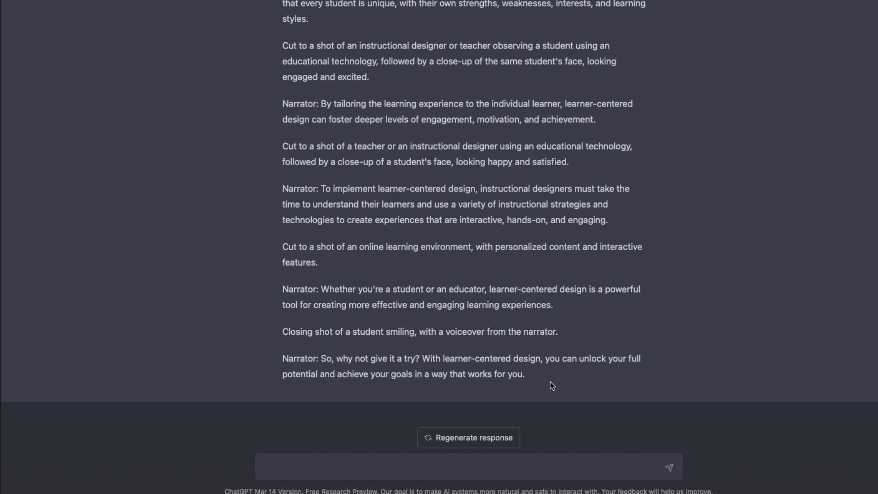
Copy the generated video script from its title through the narrator's closing line.
left_click_drag(536, 376, 286, 279)
key("super+c")
scroll(348, 353, "up", 10)
scroll(332, 309, "up", 2)
Switch to Word and paste the video script into the blank document as unformatted text.
key("super+Tab")
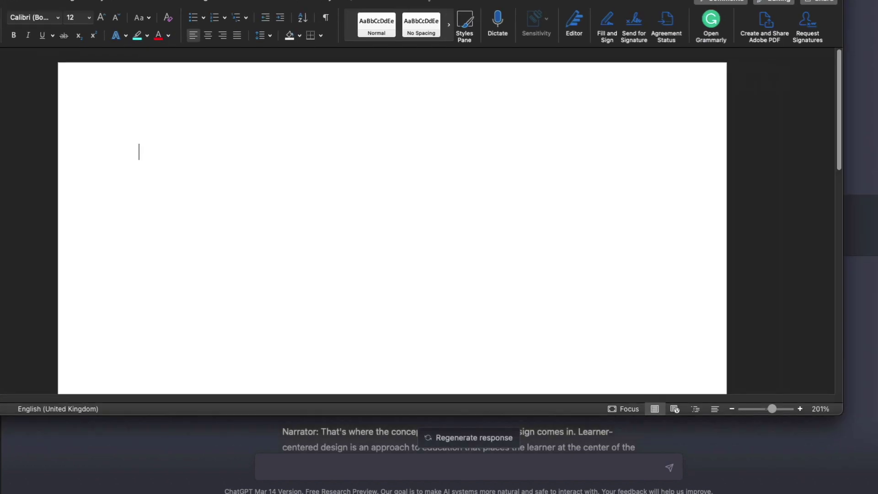
left_click(0, 0)
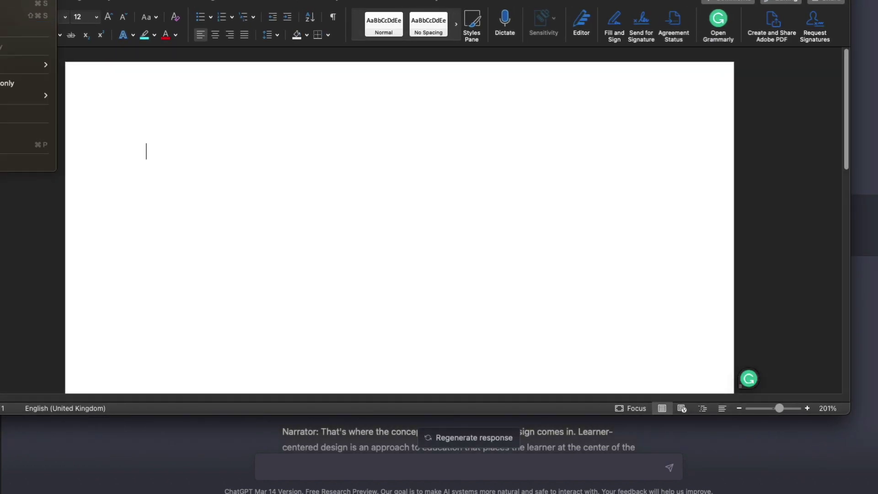
mouse_move(0, 0)
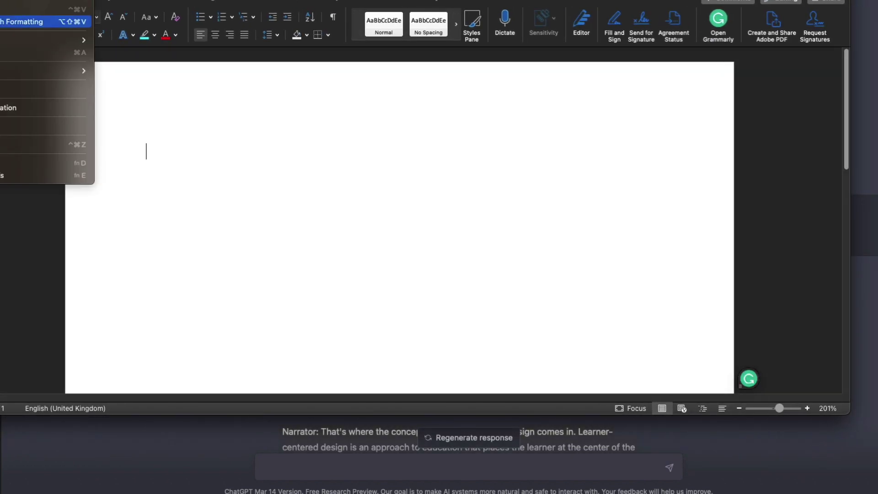
left_click(2, 9)
left_click(316, 114)
left_click(521, 272)
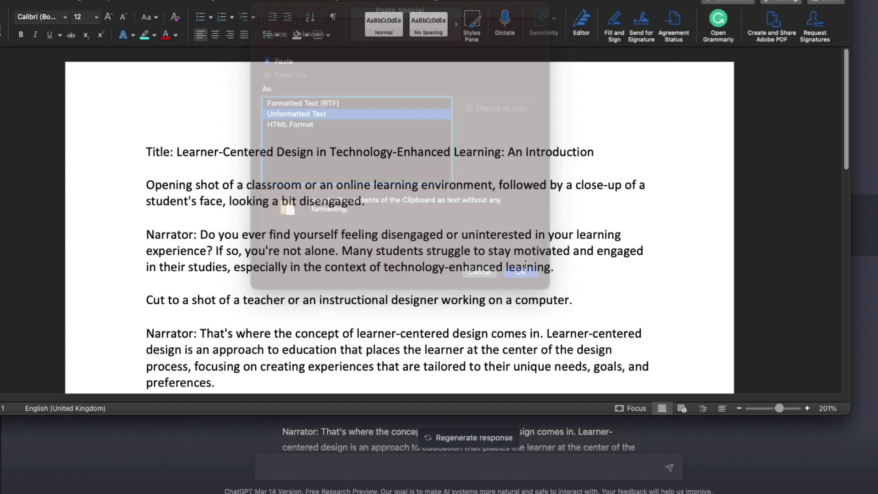
scroll(614, 168, "up", 15)
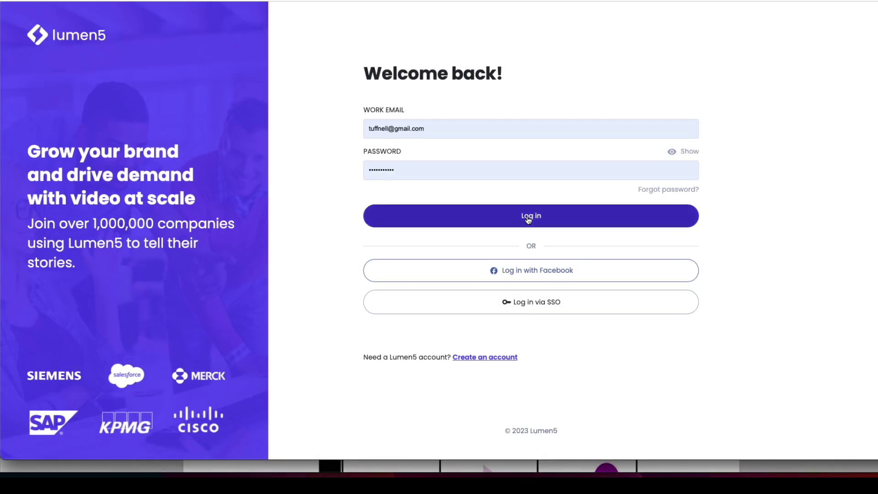
Log in to Lumen5 and start a new video with the Curly template in 16:9 format.
left_click(518, 224)
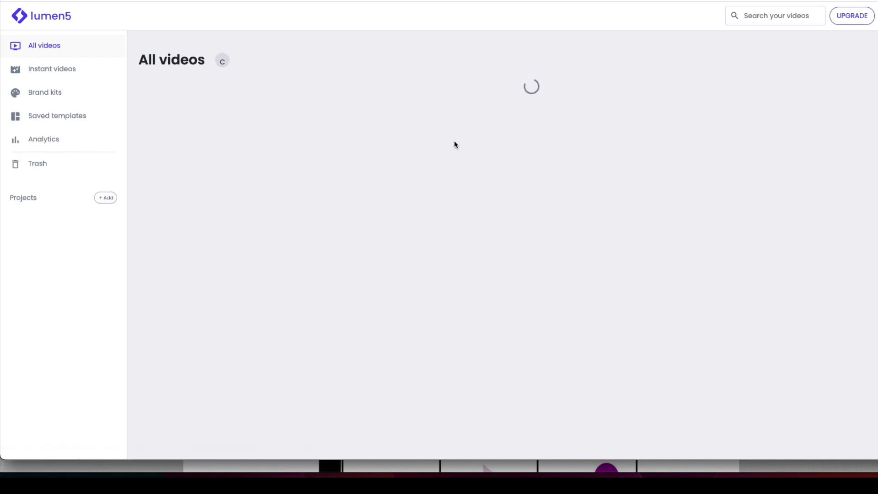
left_click(277, 143)
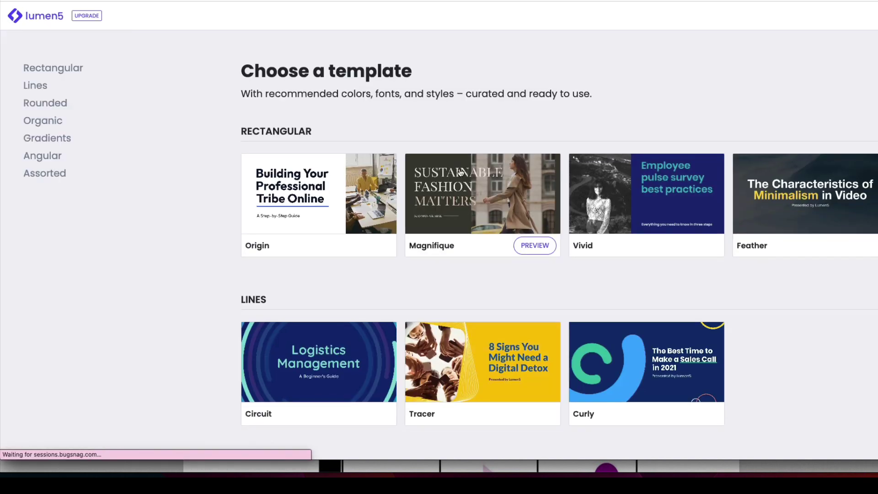
scroll(737, 156, "down", 4)
left_click(607, 222)
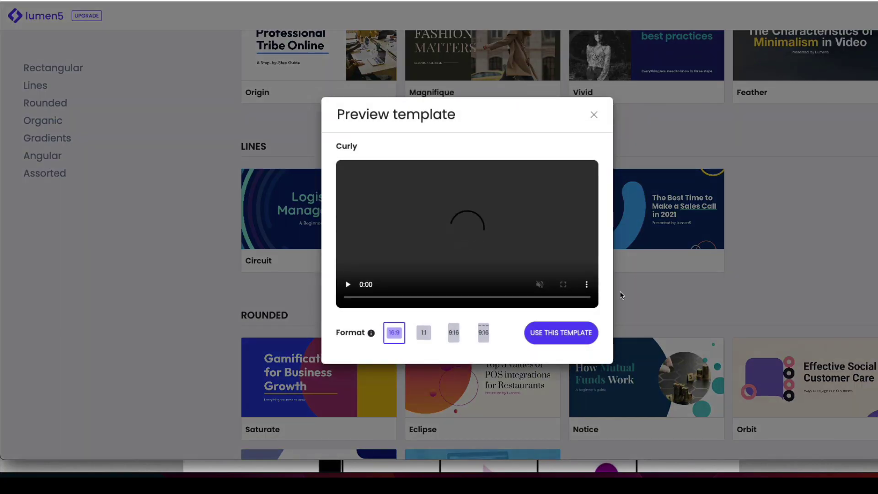
left_click(561, 334)
Switch back to the Word document and copy the entire video script.
key("super+Tab")
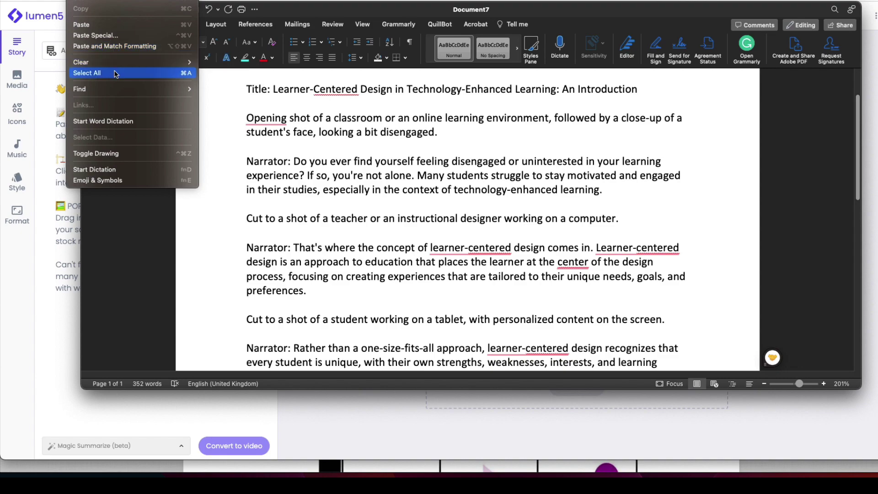
left_click(118, 72)
left_click(112, 40)
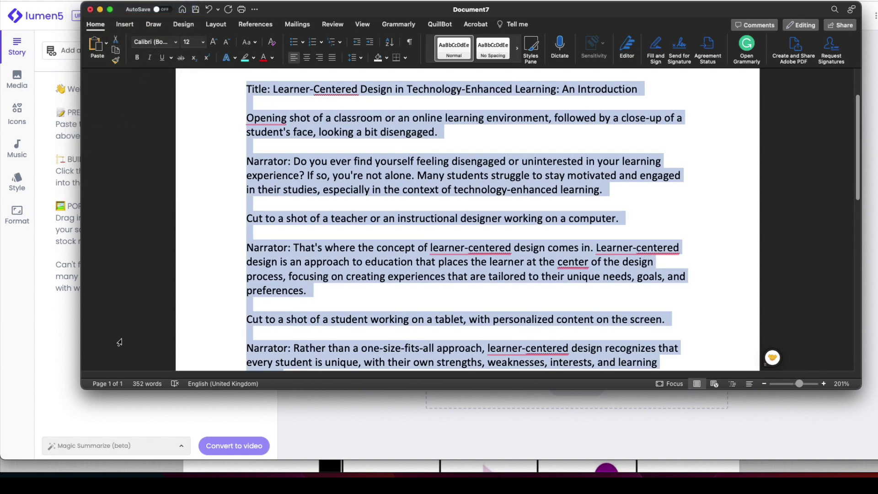
Switch back to Lumen5, replace the placeholder story text with the copied script and convert it to a video, dismissing the GPT text-to-video tip.
left_click(257, 424)
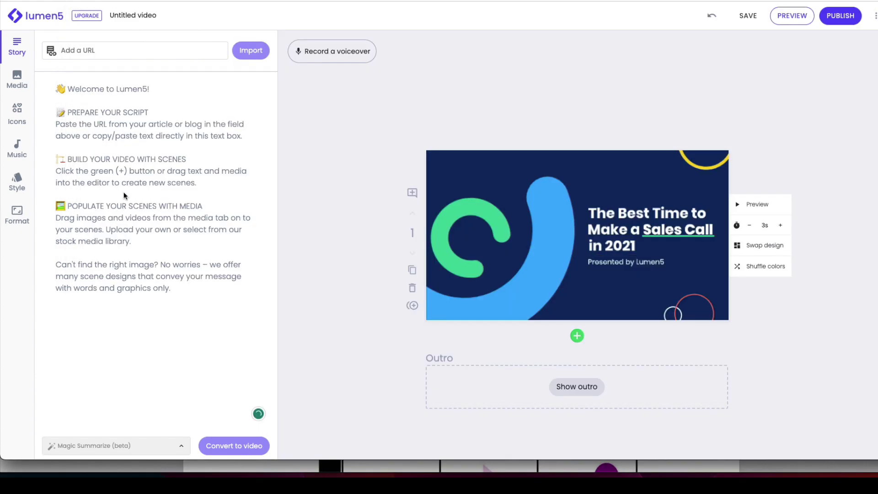
left_click(63, 91)
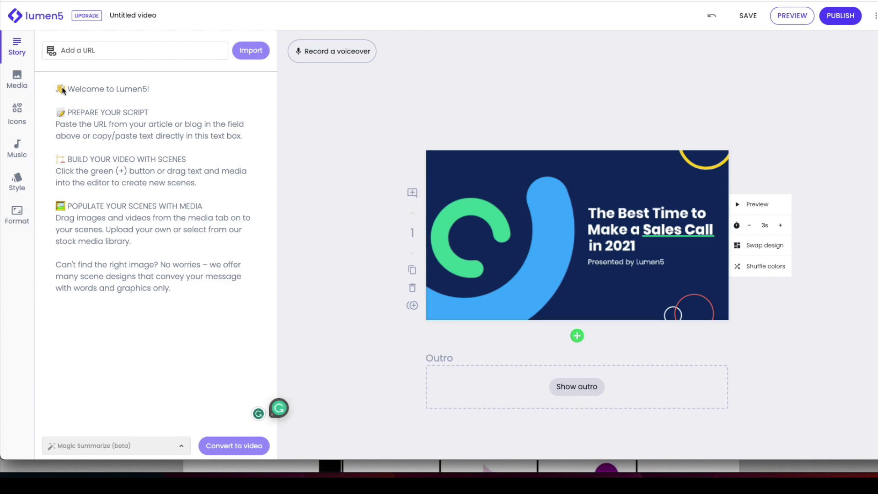
key("ctrl+a")
key("ctrl+v")
left_click(233, 446)
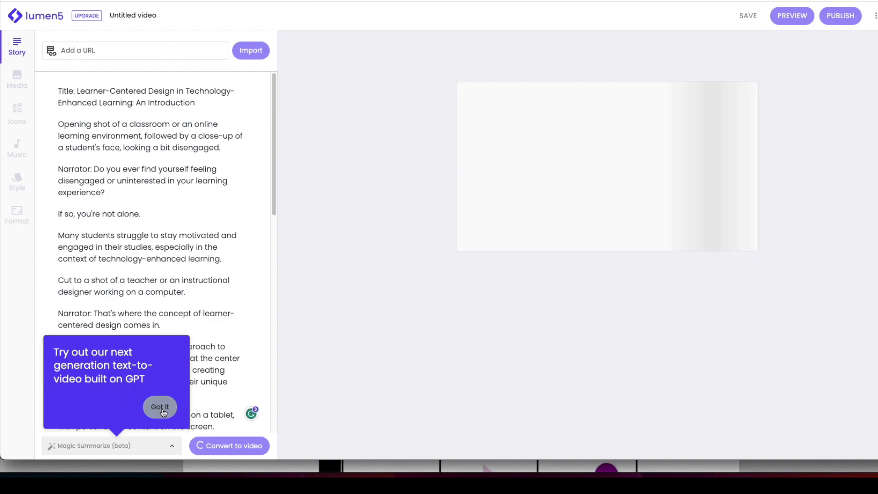
left_click(147, 399)
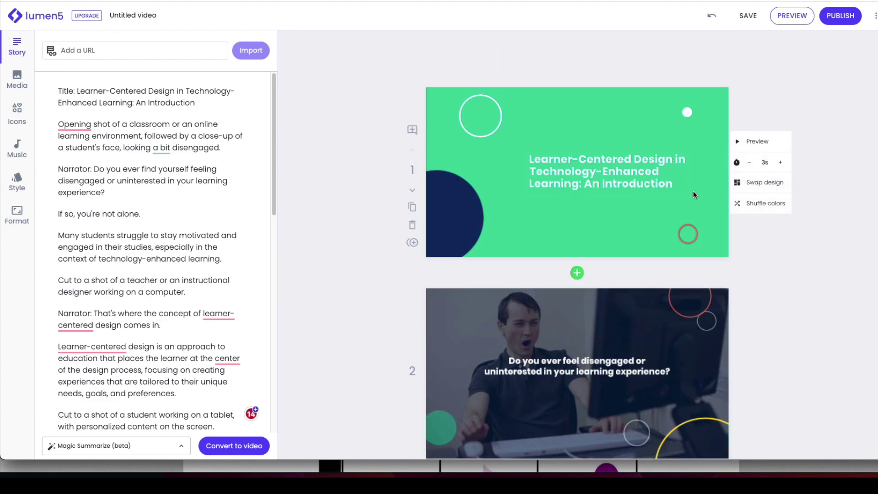
Shuffle the colors of the title scene to a blue background and of the "You're not alone." scene, and preview the whole video.
left_click(757, 205)
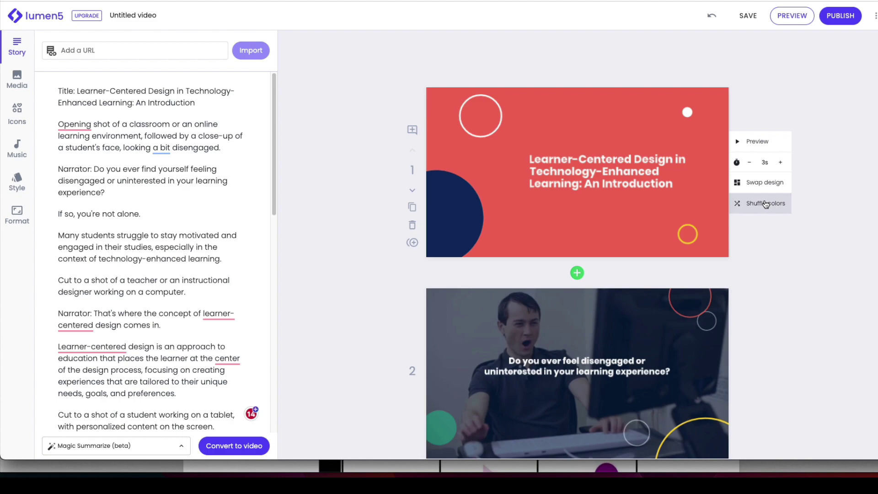
left_click(766, 205)
scroll(764, 203, "down", 7)
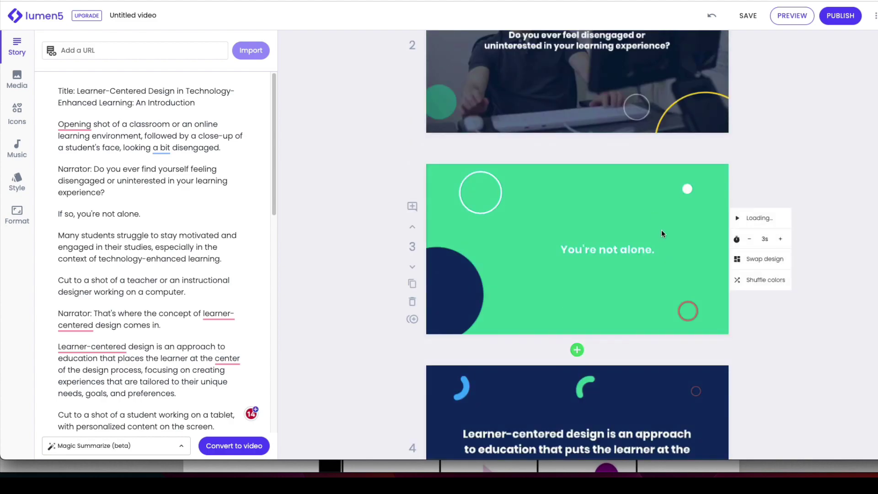
left_click(774, 285)
scroll(644, 207, "up", 8)
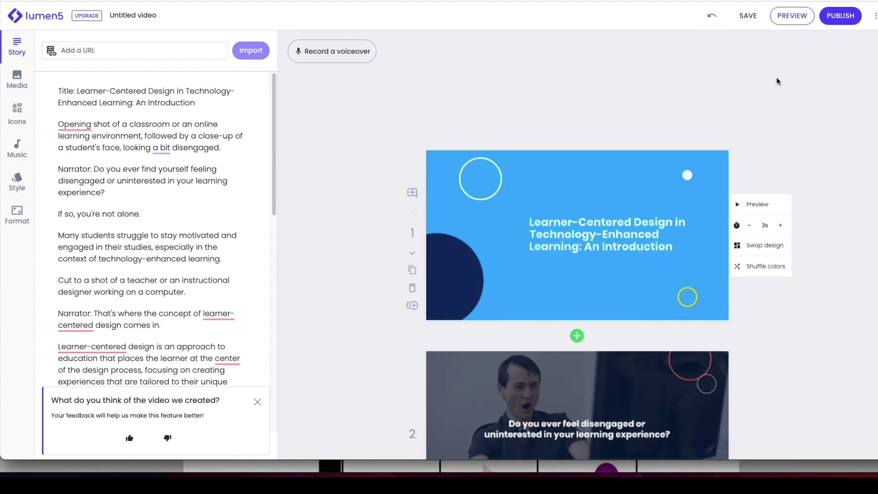
left_click(792, 16)
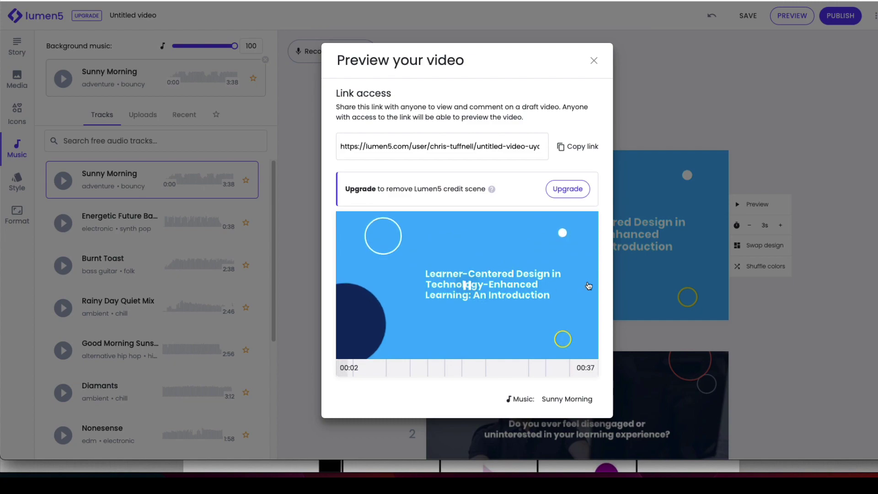